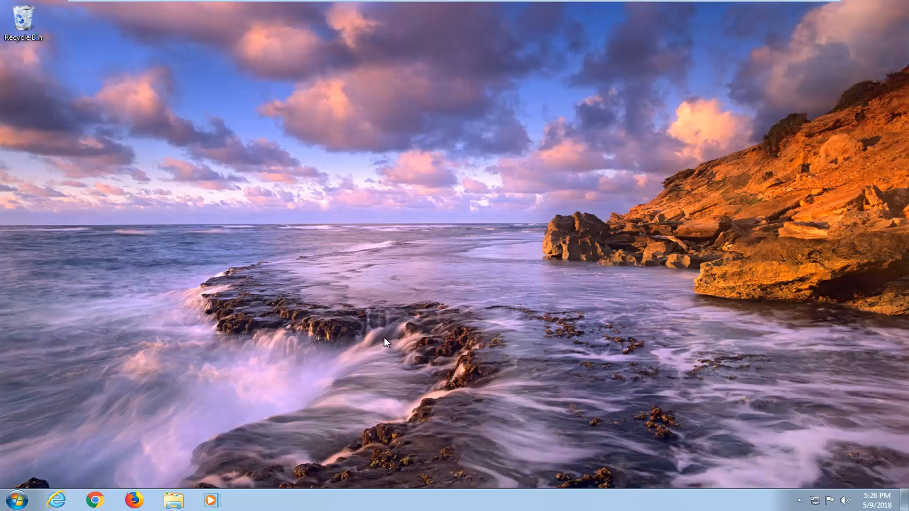
Search the computer for "troublesho" and open the Troubleshooting page of Control Panel.
click(15, 503)
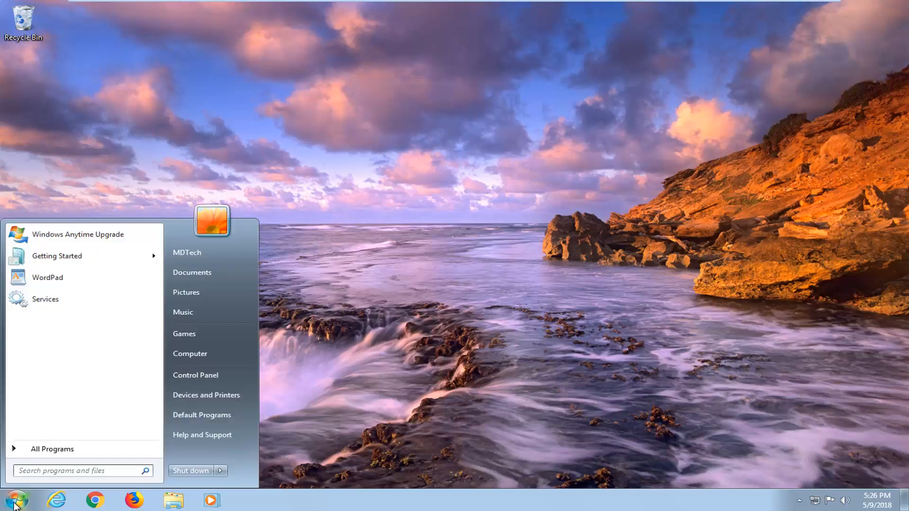
text(troubleshoot)
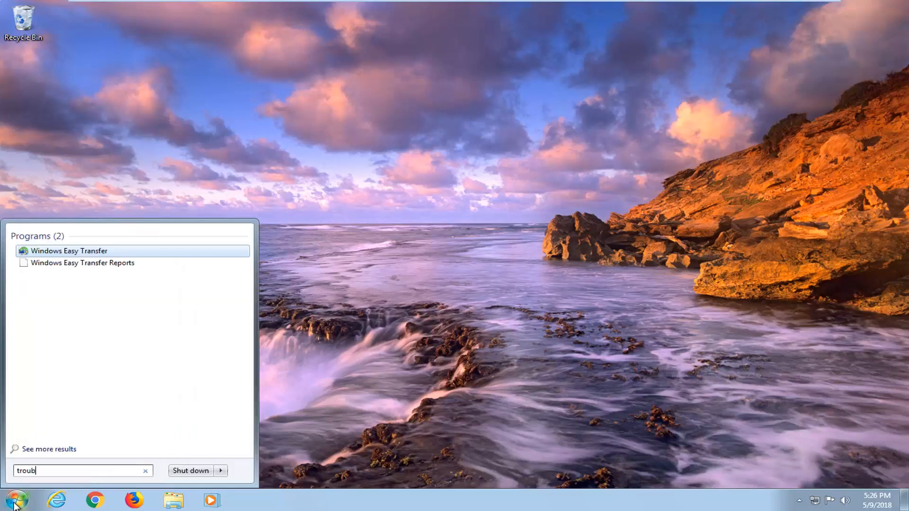
key(BackSpace)
key(BackSpace)
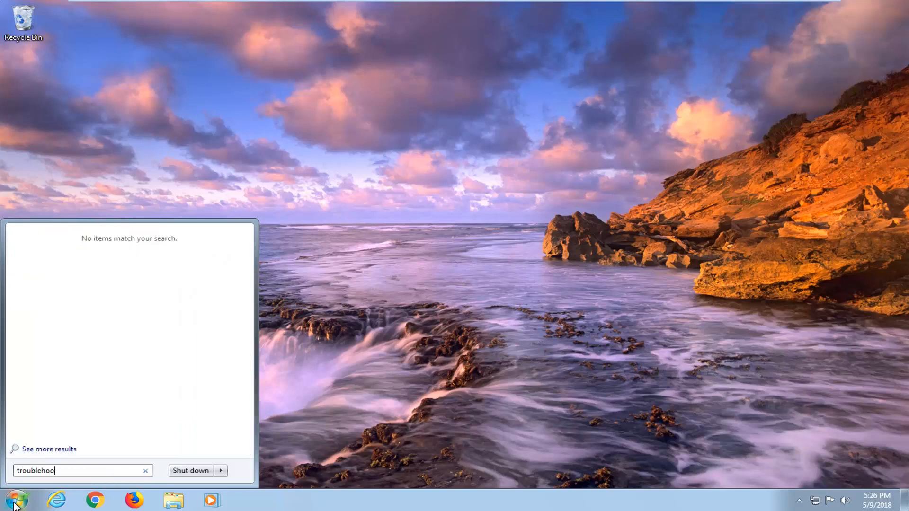
key(BackSpace)
key(BackSpace)
text(sho)
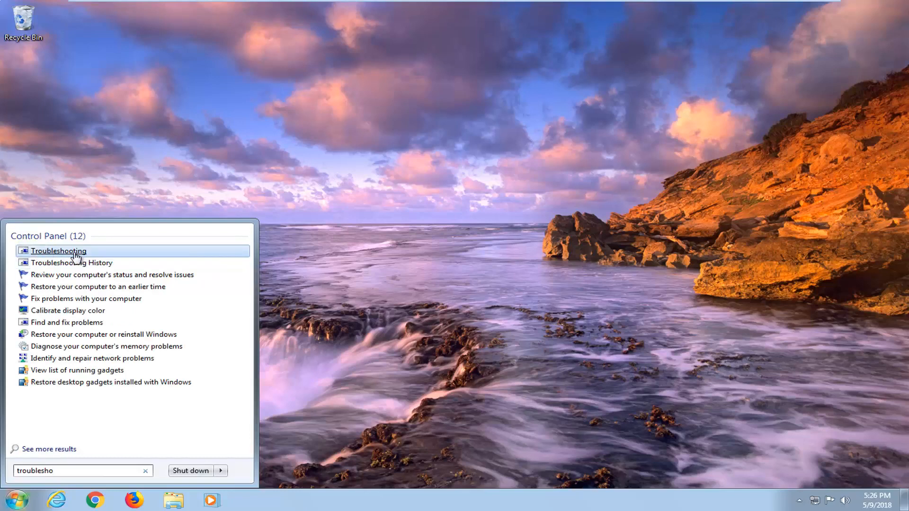
click(58, 251)
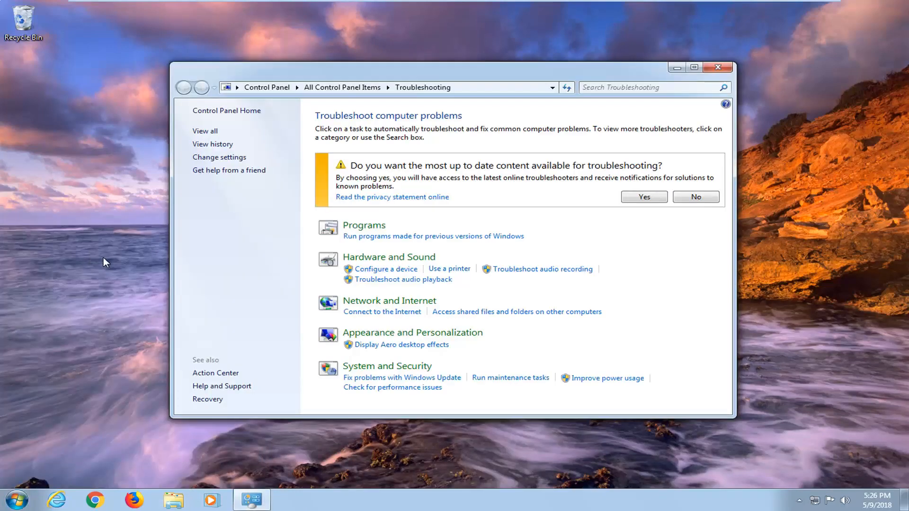
Run the Aero desktop effects troubleshooter with automatic repairs applied, continuing past the Windows edition upgrade suggestion.
click(374, 344)
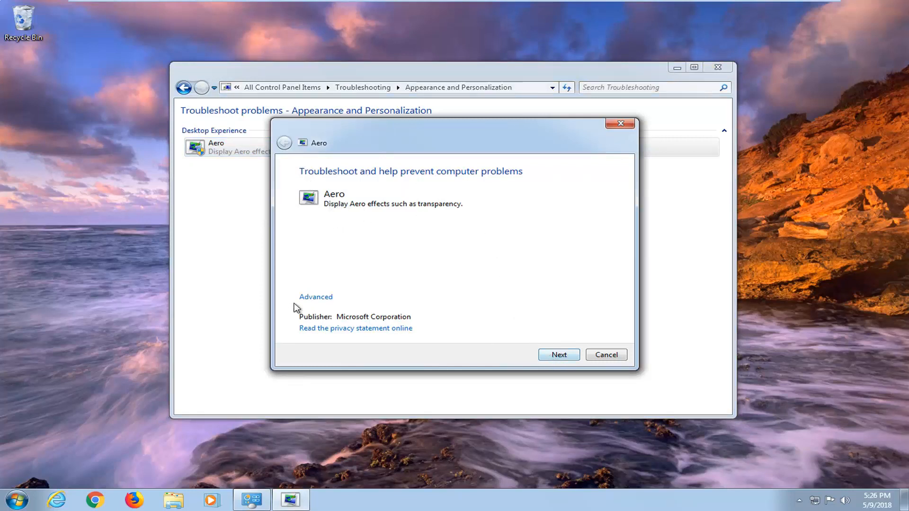
click(321, 297)
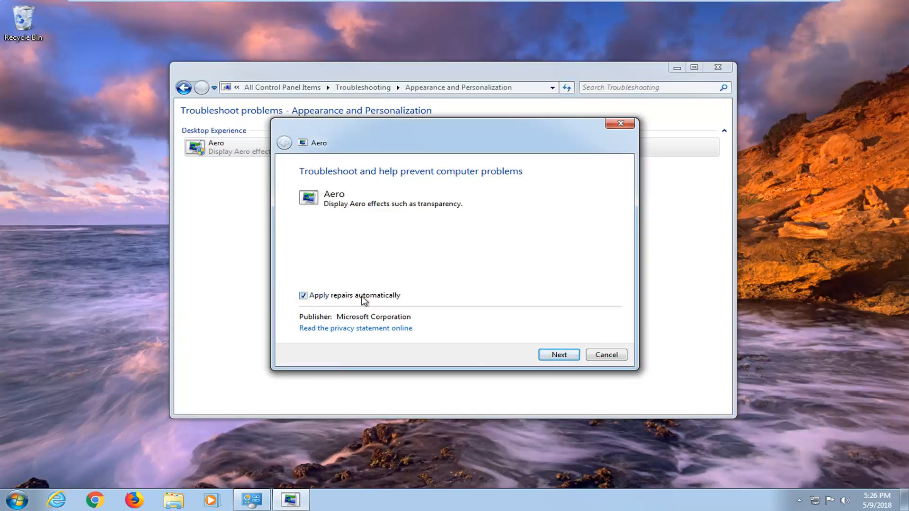
click(557, 356)
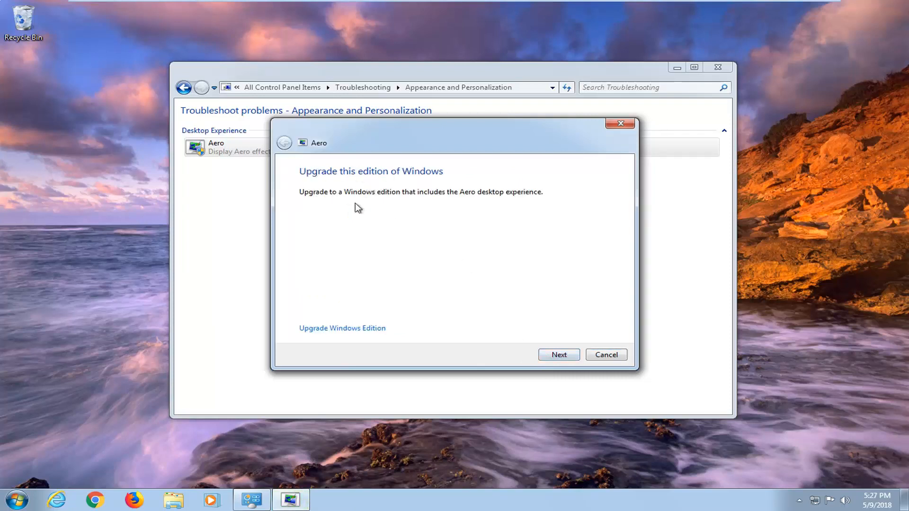
click(558, 356)
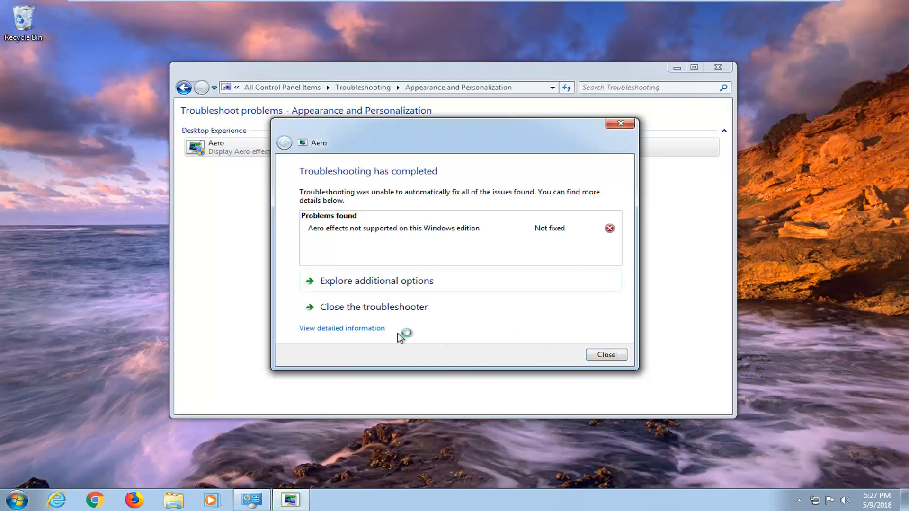
View the Aero troubleshooter's detailed information, and close the troubleshooter and the Troubleshooting window.
click(380, 331)
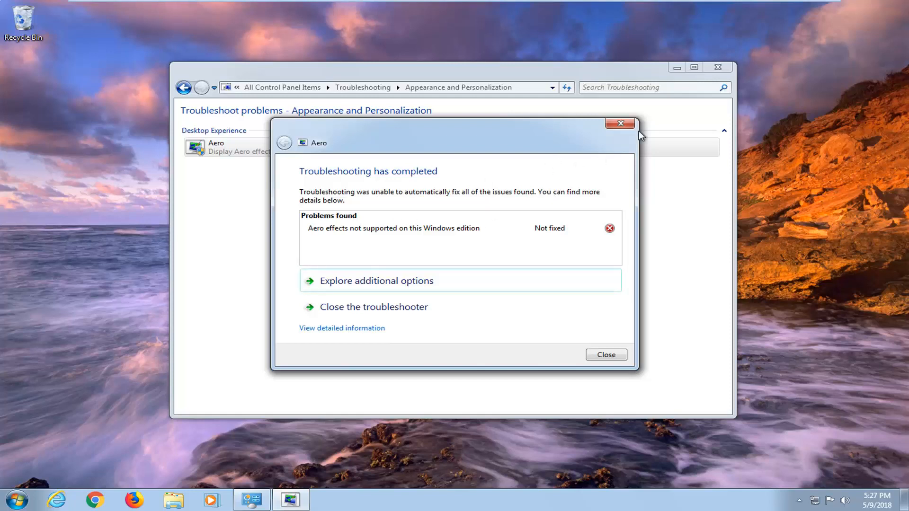
click(611, 125)
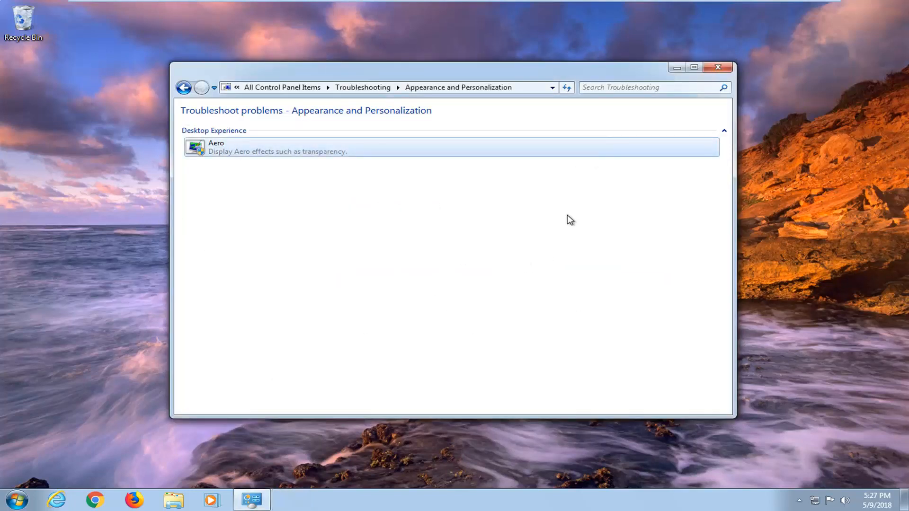
click(718, 67)
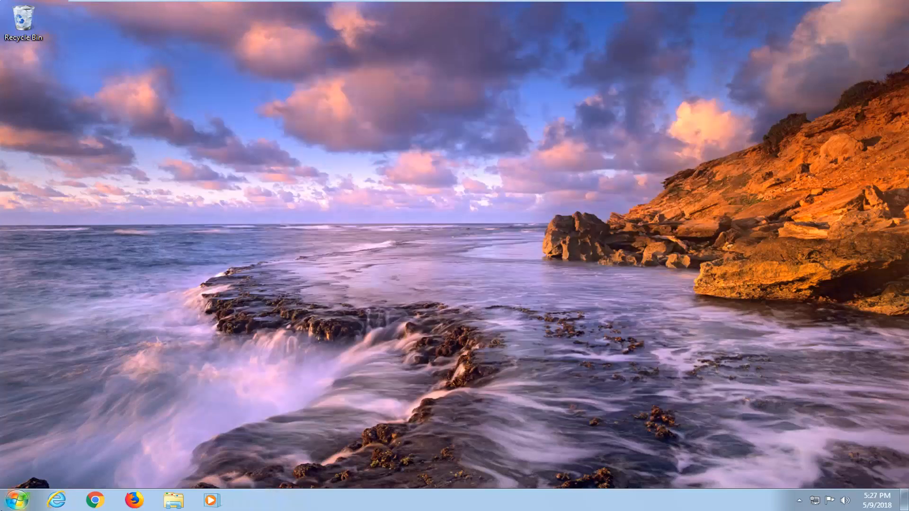
Search for regedit and open Registry Editor as administrator, allowing it to make changes to the computer.
click(9, 498)
text(regedit)
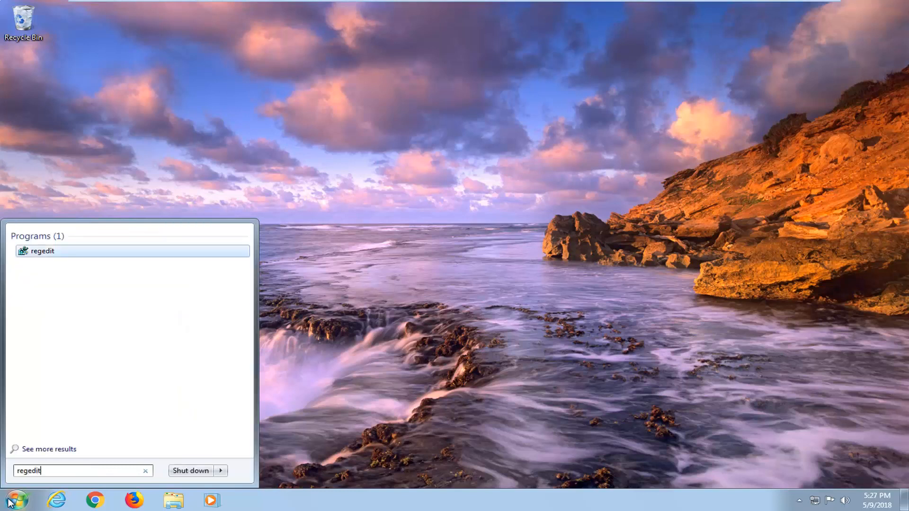
right_click(105, 255)
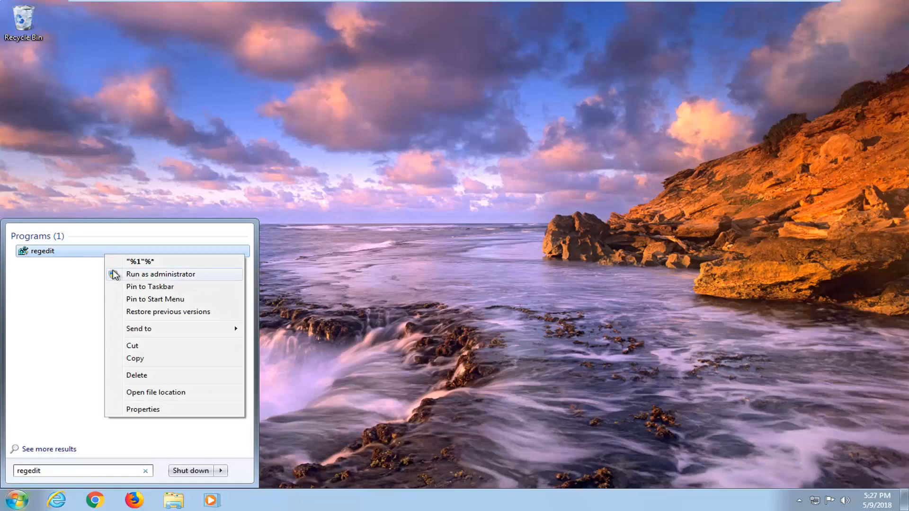
click(134, 277)
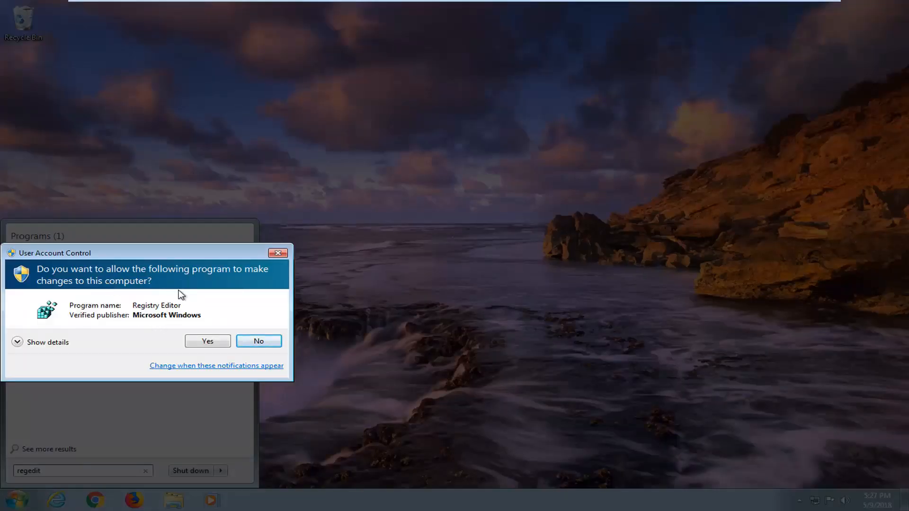
click(204, 341)
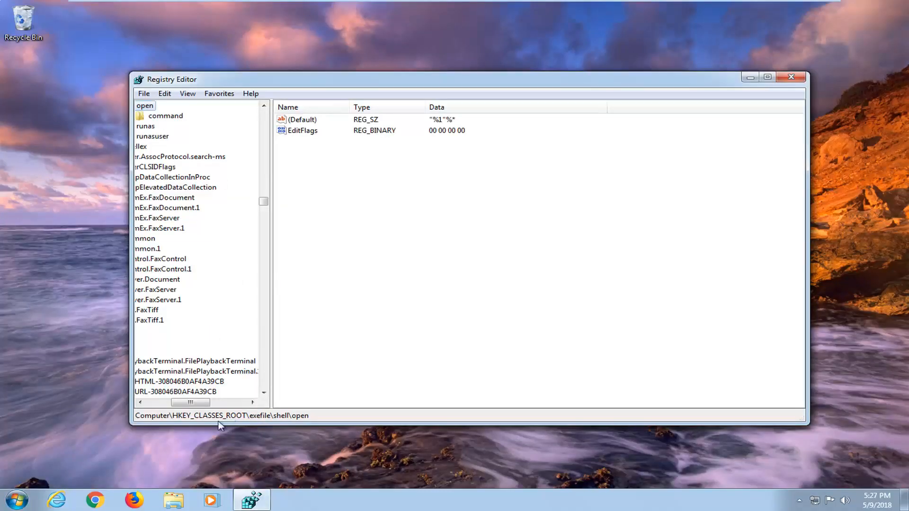
Collapse the exefile key and the whole HKEY_CLASSES_ROOT branch in the registry tree.
drag(198, 403, 173, 404)
scroll(157, 205, up, 6)
click(166, 259)
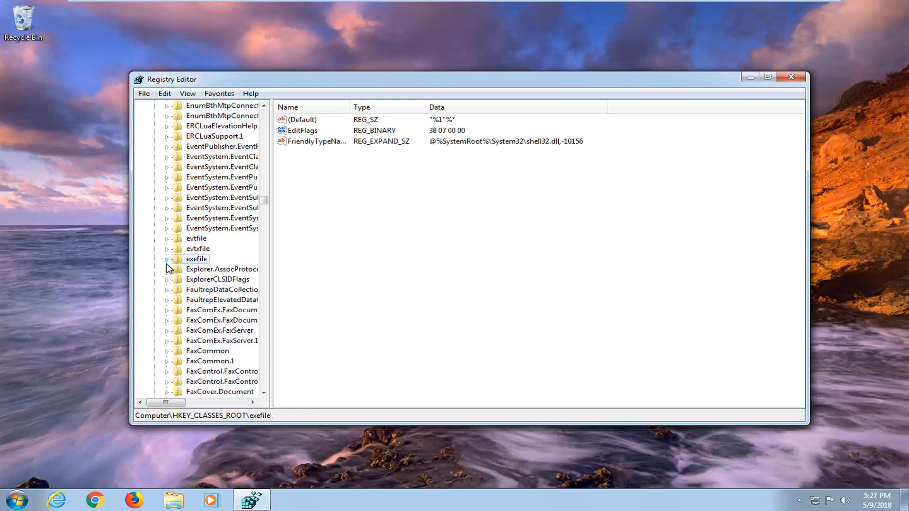
scroll(171, 263, up, 15)
scroll(264, 203, up, 20)
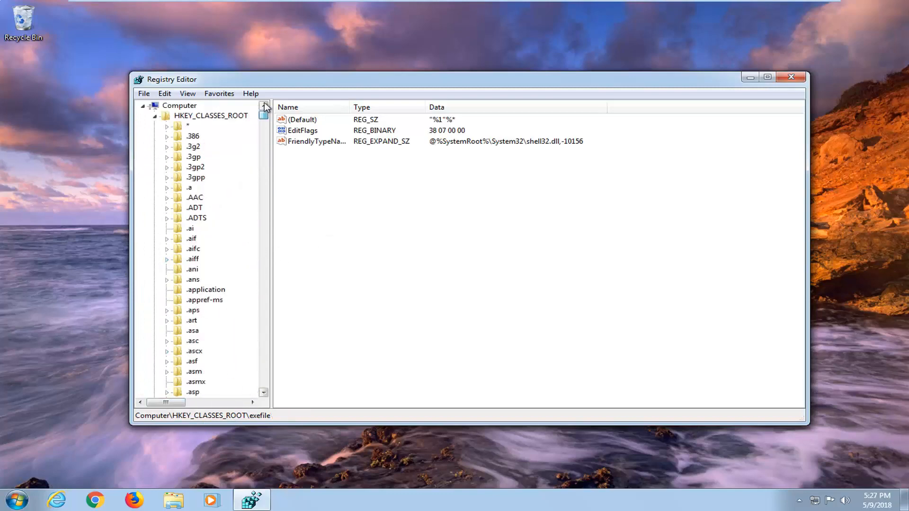
click(155, 116)
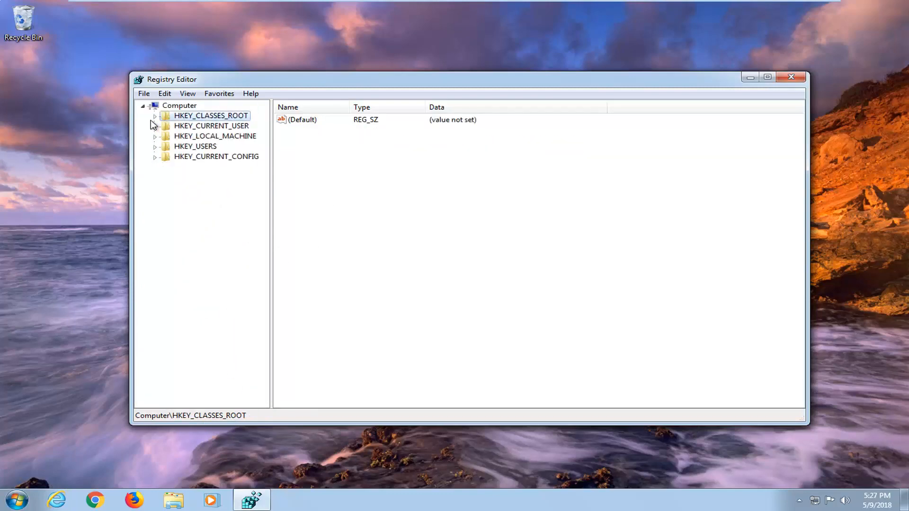
Export the selected HKEY_CLASSES_ROOT branch to the desktop as registration file 1, and check the backup in the import dialog without importing it.
click(143, 94)
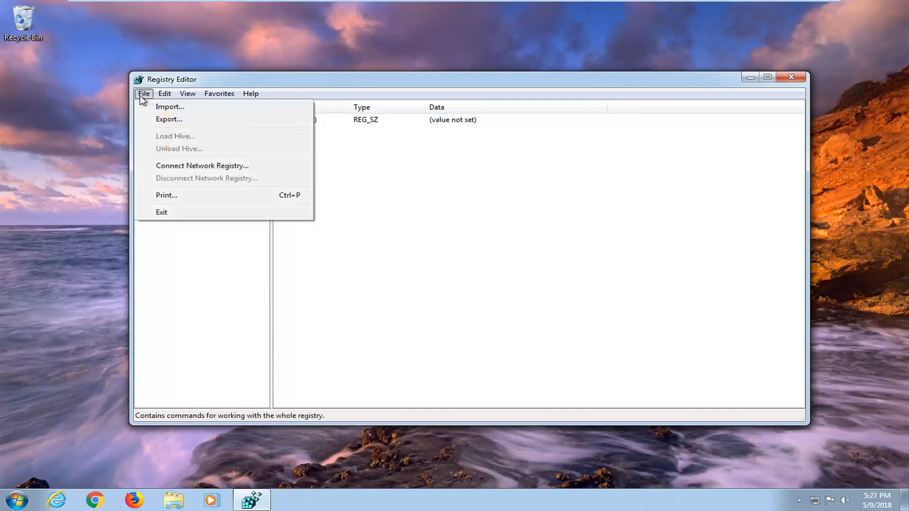
click(157, 120)
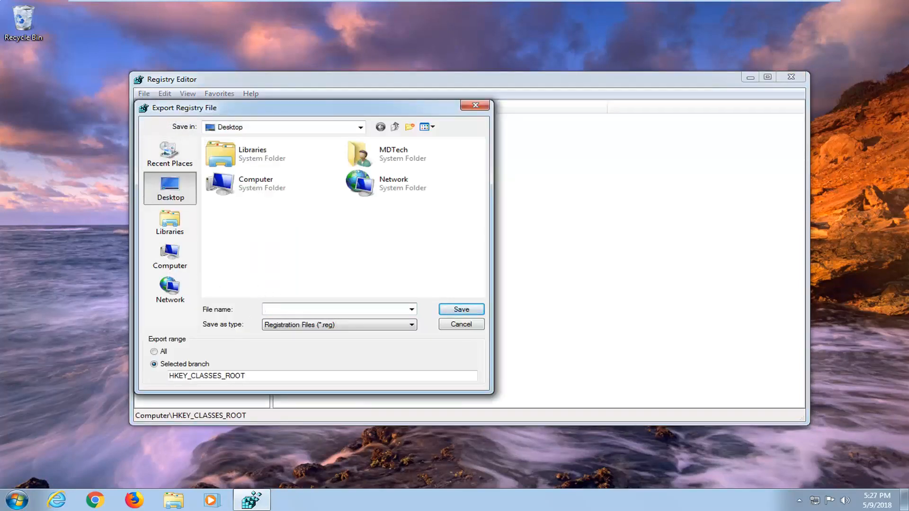
text(1)
click(459, 311)
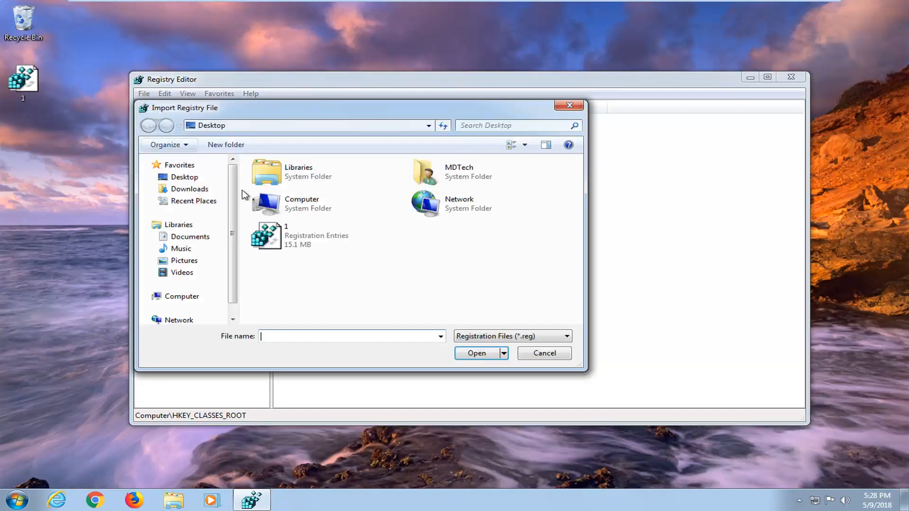
click(264, 232)
click(569, 105)
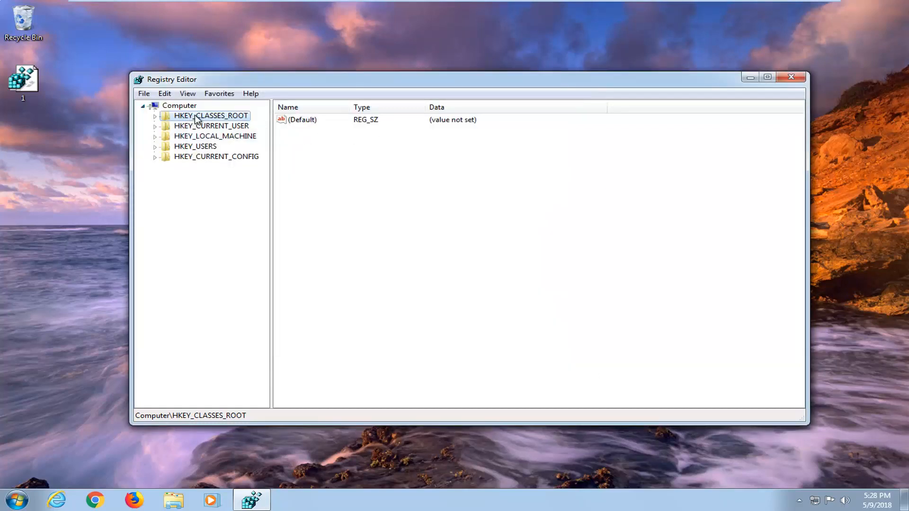
Open the registry key HKEY_CURRENT_USER\Software\Microsoft\Windows\DWM, widening the key tree to show full names.
click(167, 127)
click(155, 127)
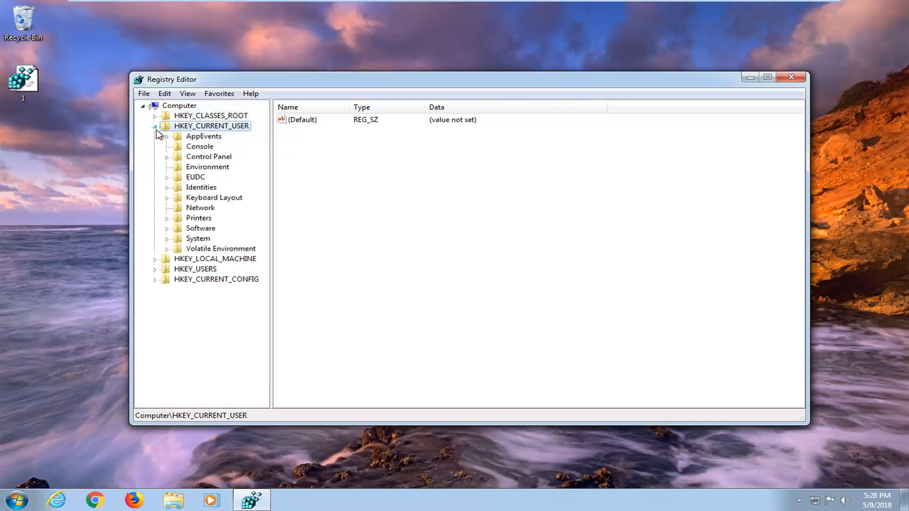
click(167, 229)
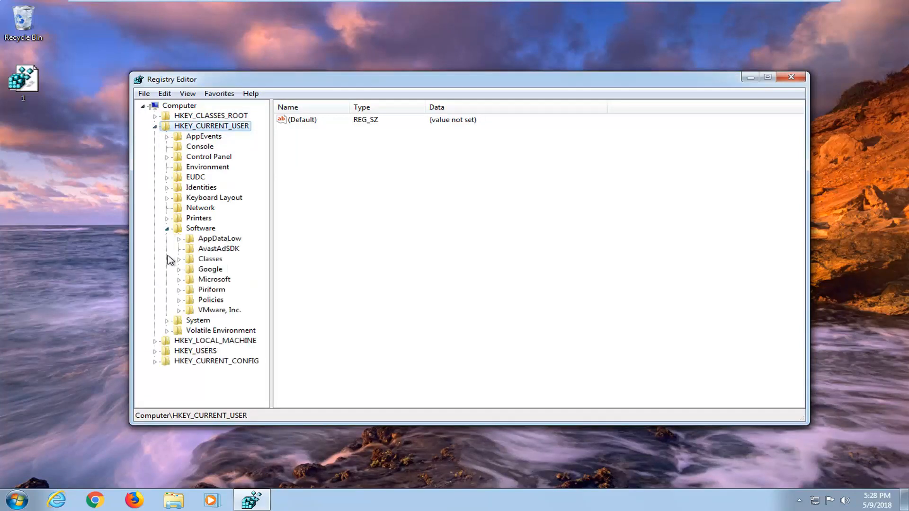
click(179, 279)
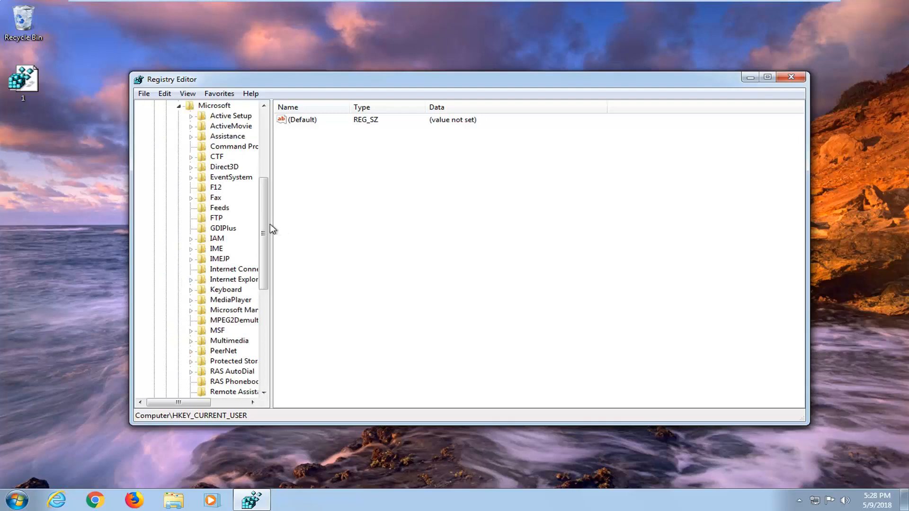
drag(269, 225, 371, 221)
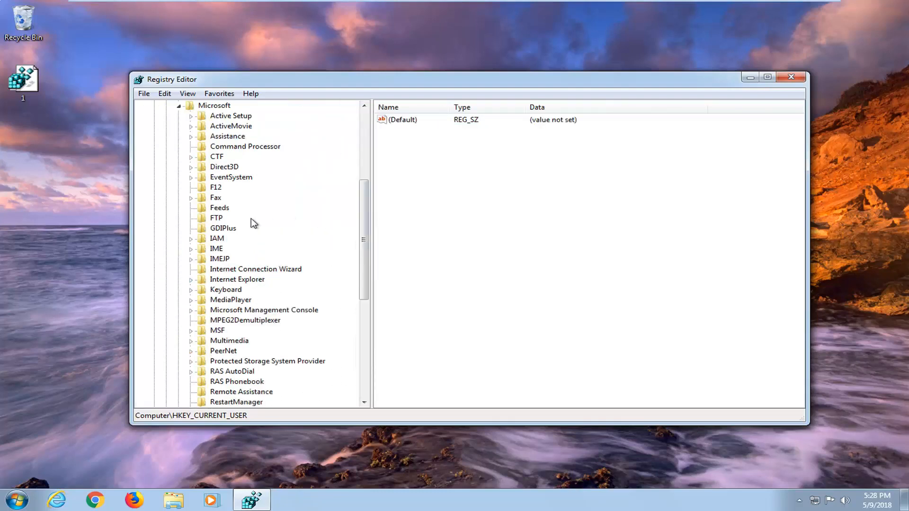
scroll(232, 229, down, 8)
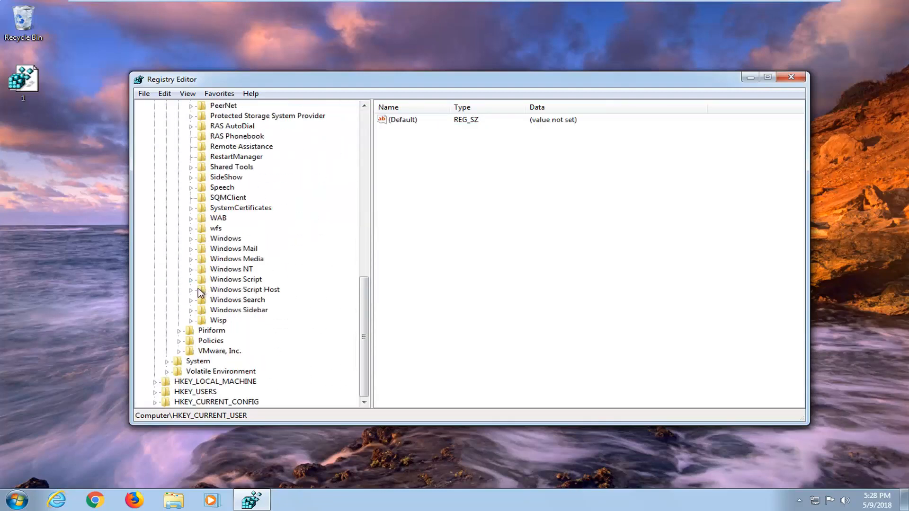
click(191, 239)
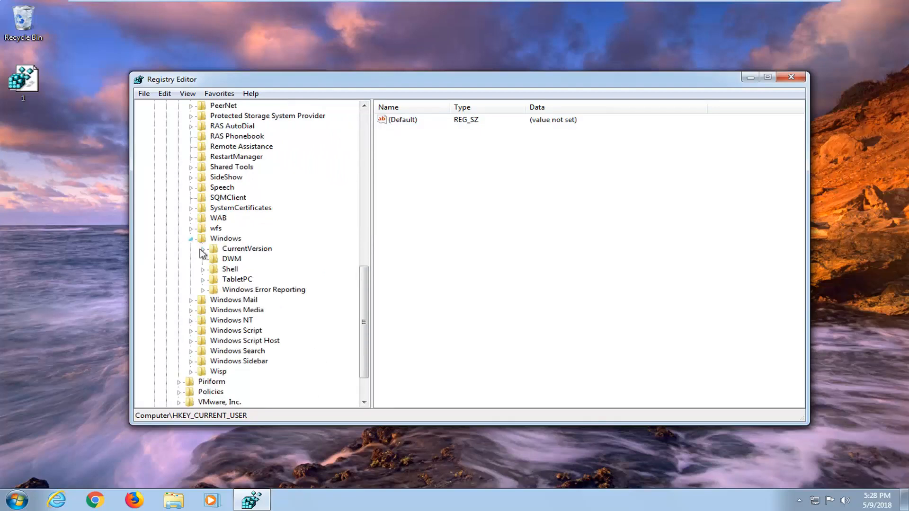
click(225, 263)
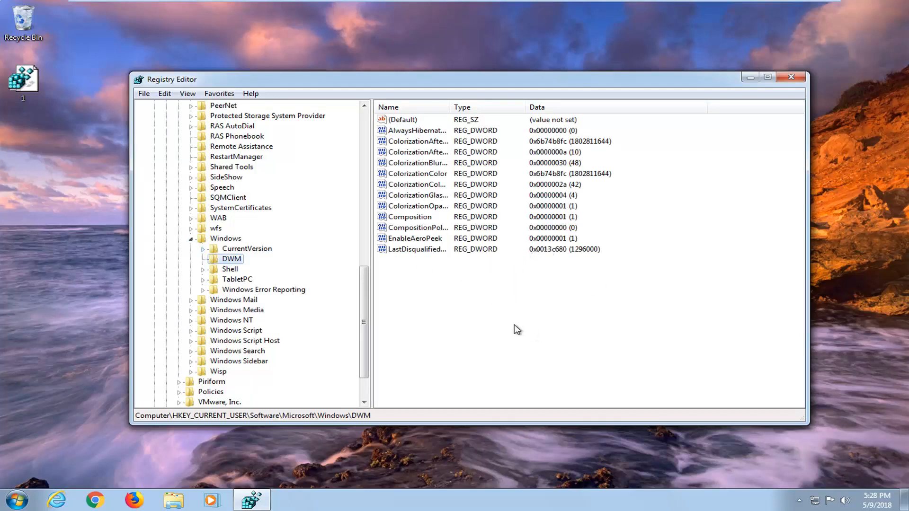
Create a DWORD (32-bit) value named UserMachineCheck in the DWM key.
right_click(404, 274)
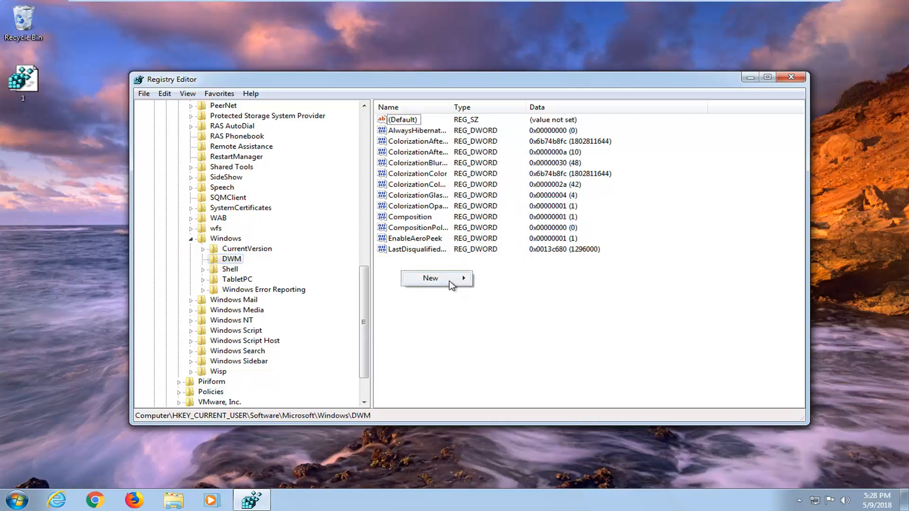
mouse_move(454, 283)
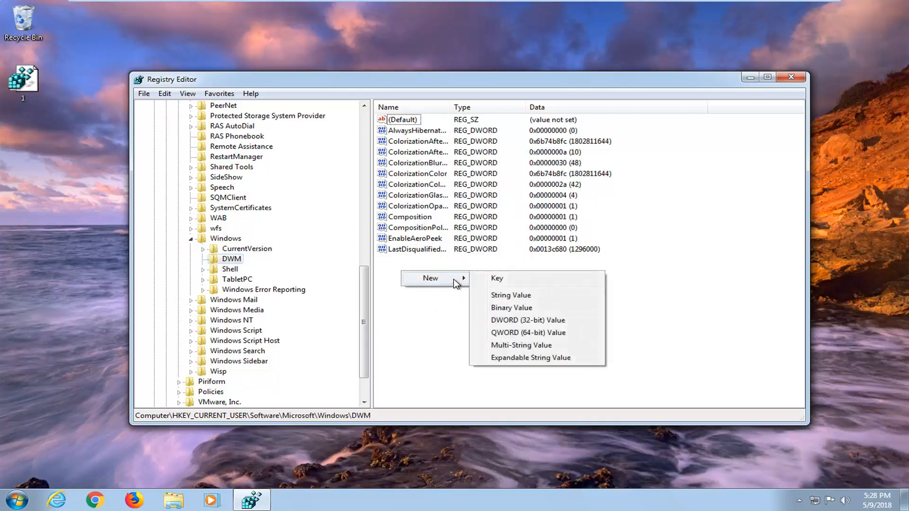
click(534, 322)
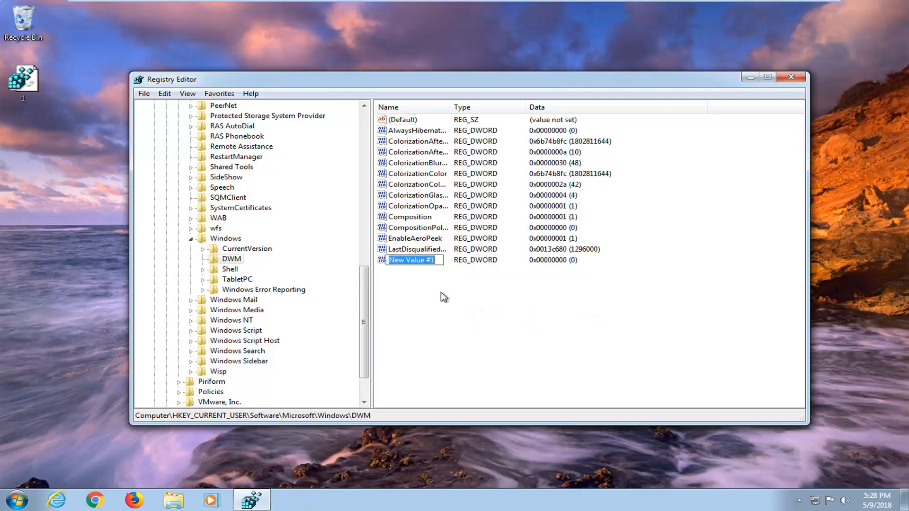
text(UserM)
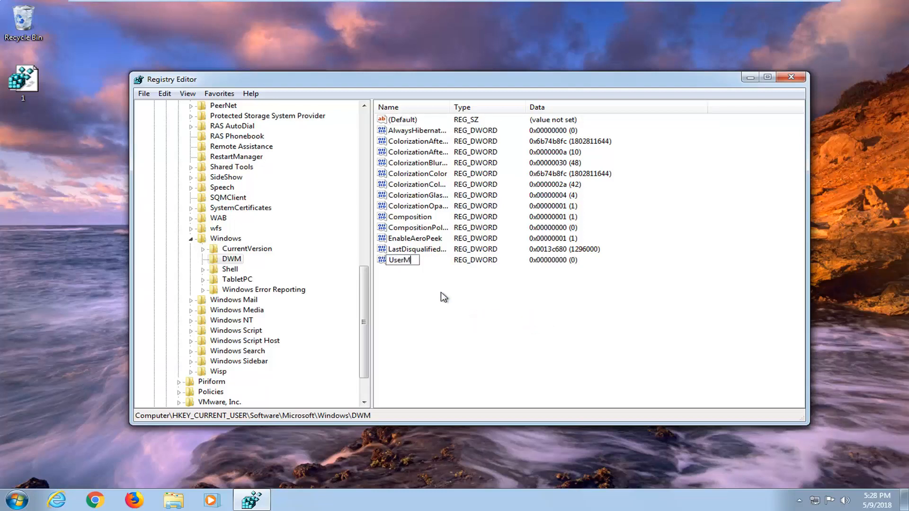
text(achineCheck)
key(Return)
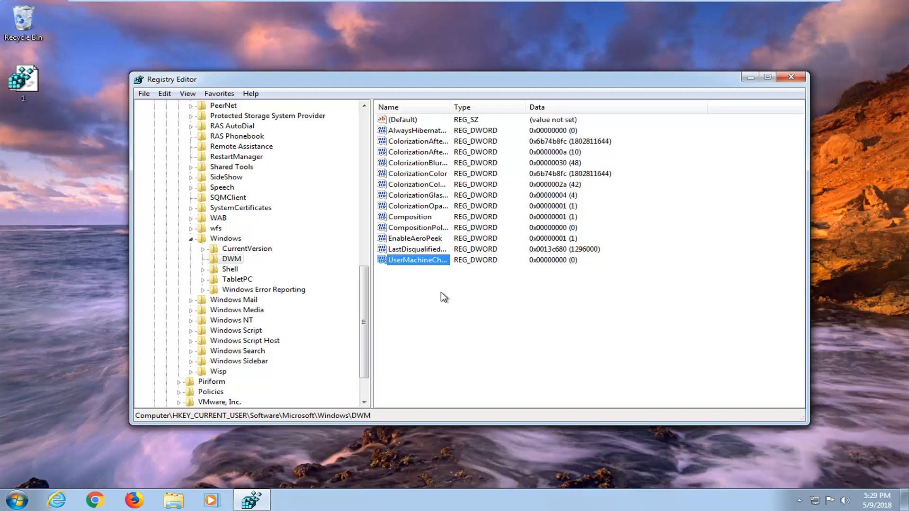
Confirm the UserMachineCheck value data as 0 and create a DWORD (32-bit) value named Blur in the DWM key.
double_click(408, 260)
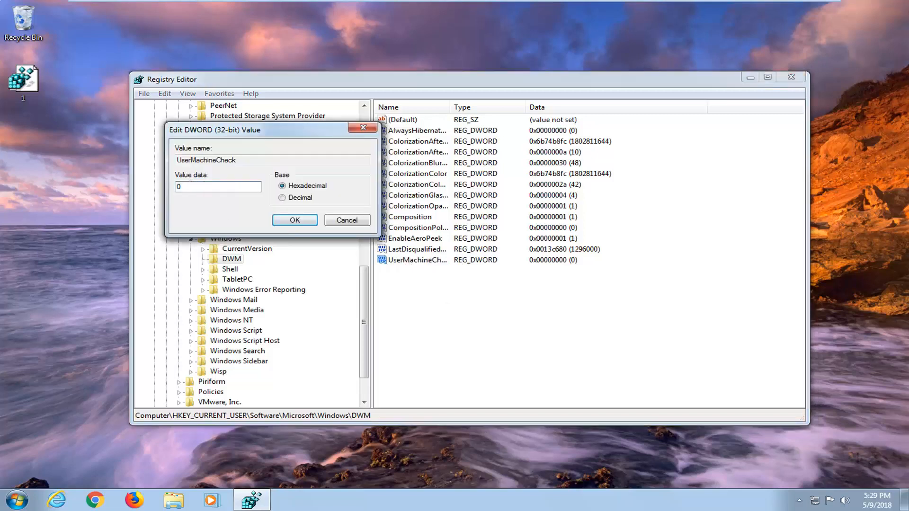
click(290, 221)
right_click(394, 268)
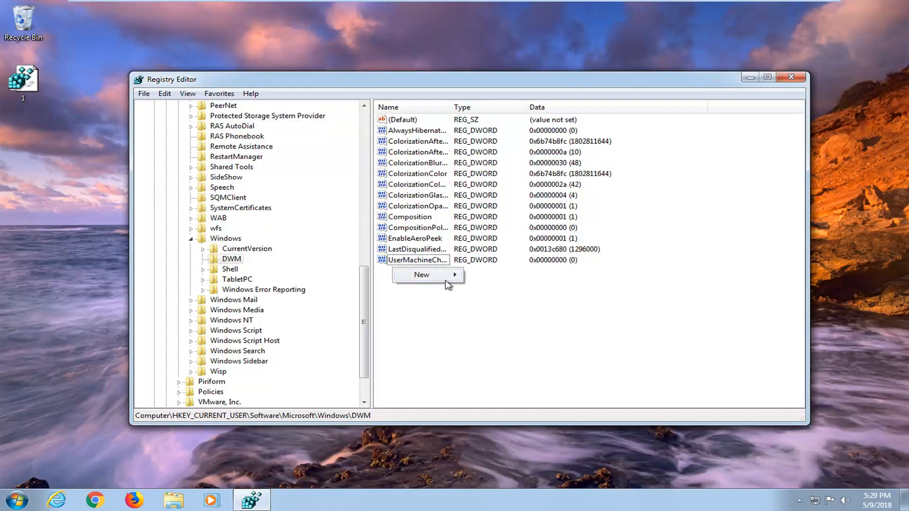
mouse_move(423, 280)
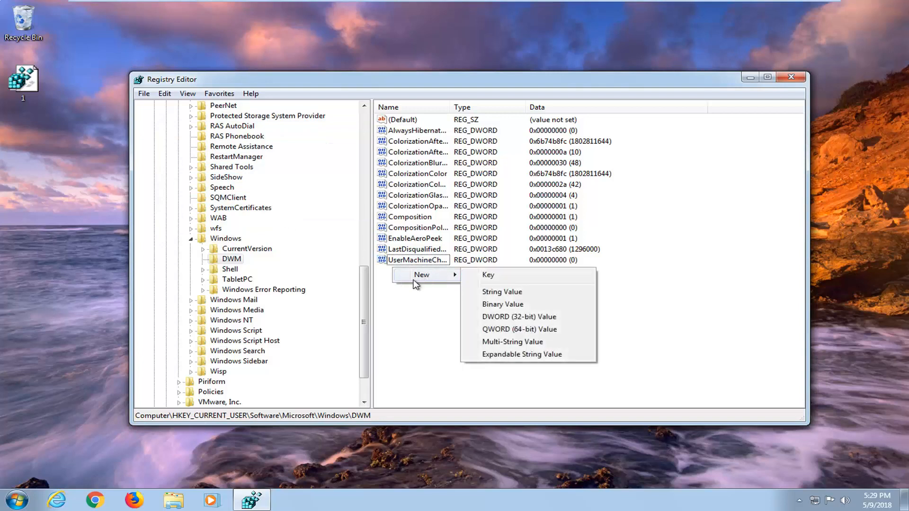
click(506, 322)
text(Blur)
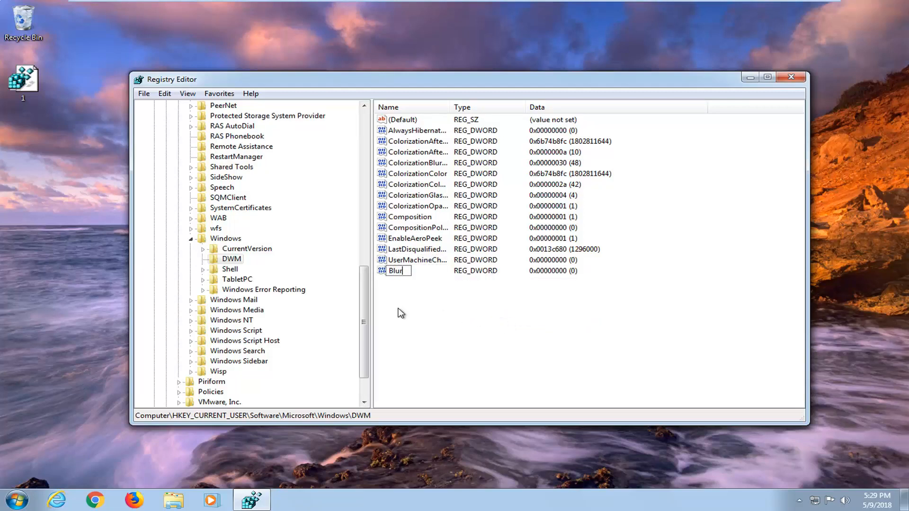
key(Return)
click(403, 303)
Create a DWORD (32-bit) value named Animations in the DWM key.
right_click(397, 291)
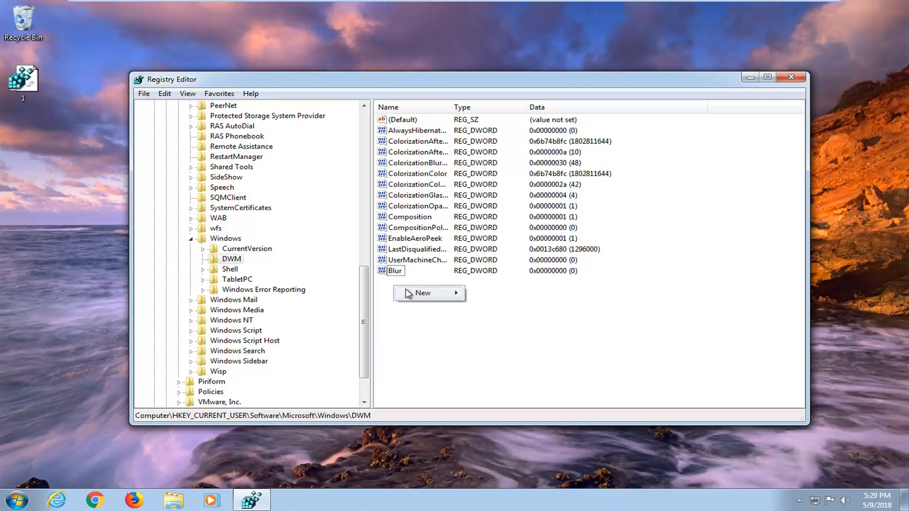
mouse_move(417, 294)
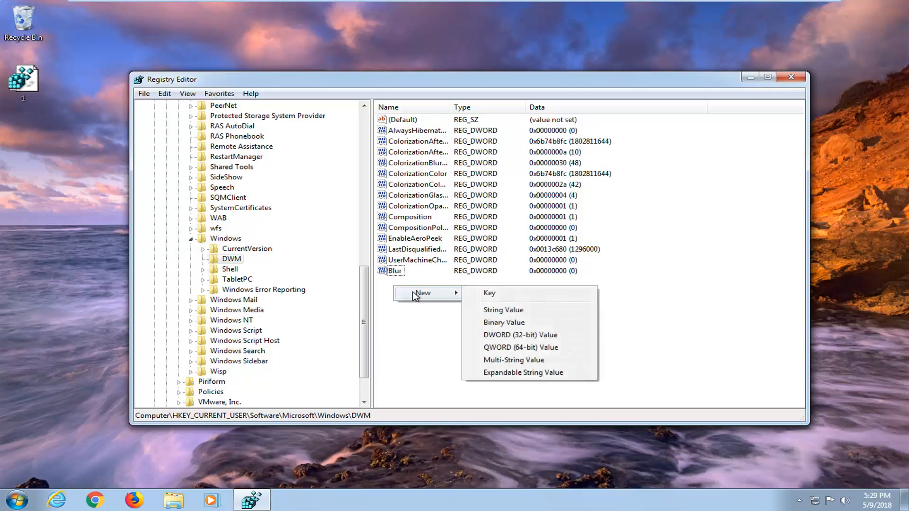
click(493, 335)
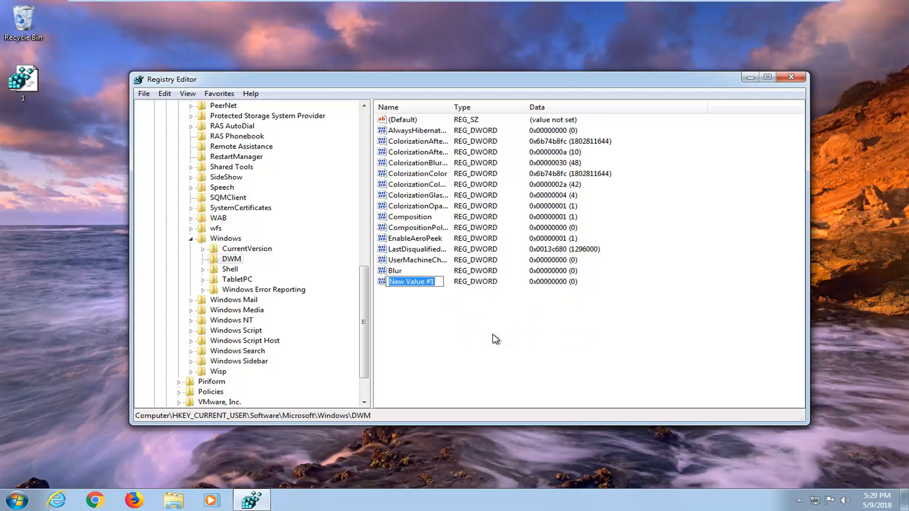
text(Animations)
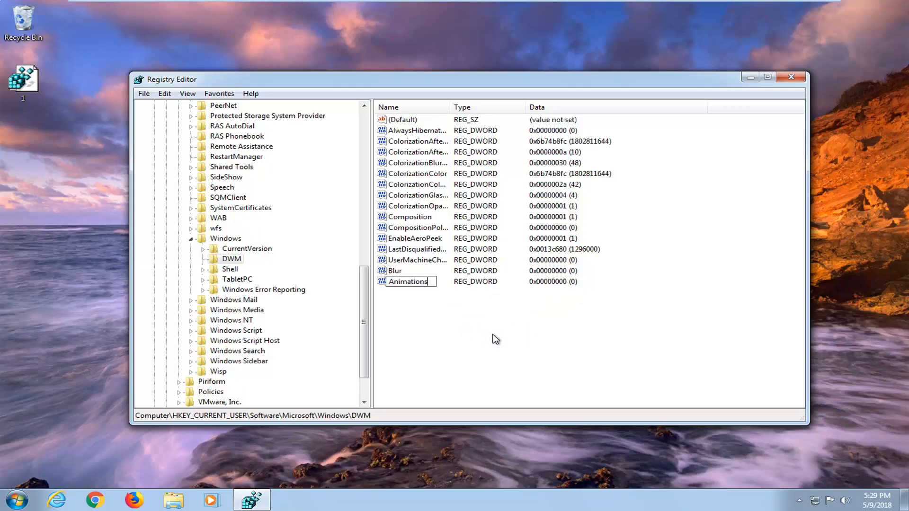
key(Return)
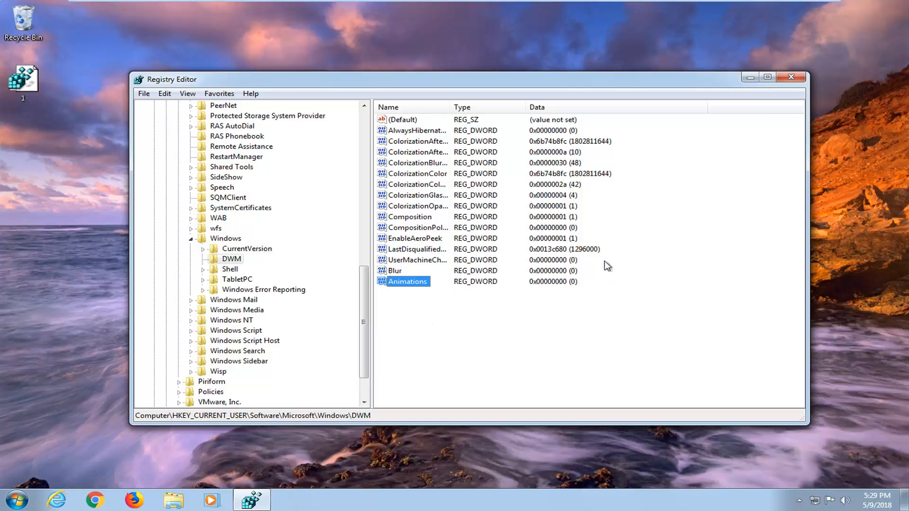
Check the value data of the Blur and Animations entries without changing them.
double_click(393, 273)
click(364, 129)
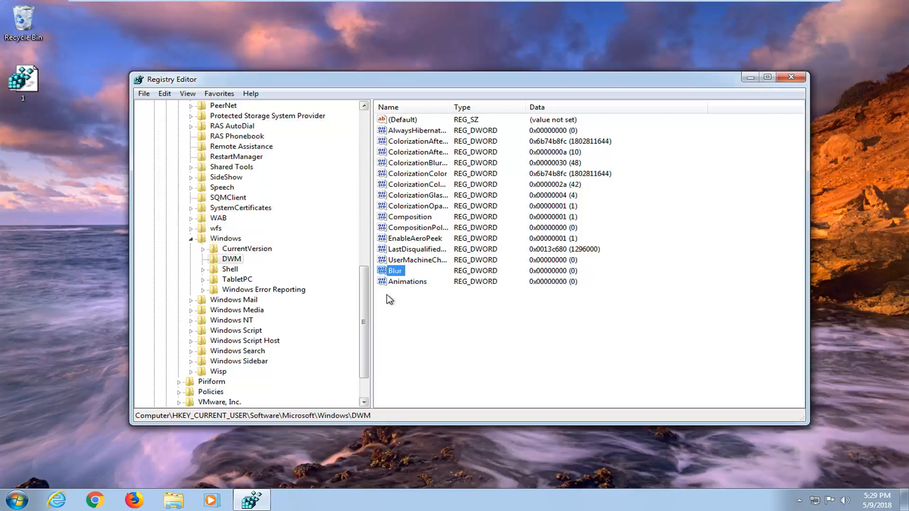
double_click(396, 282)
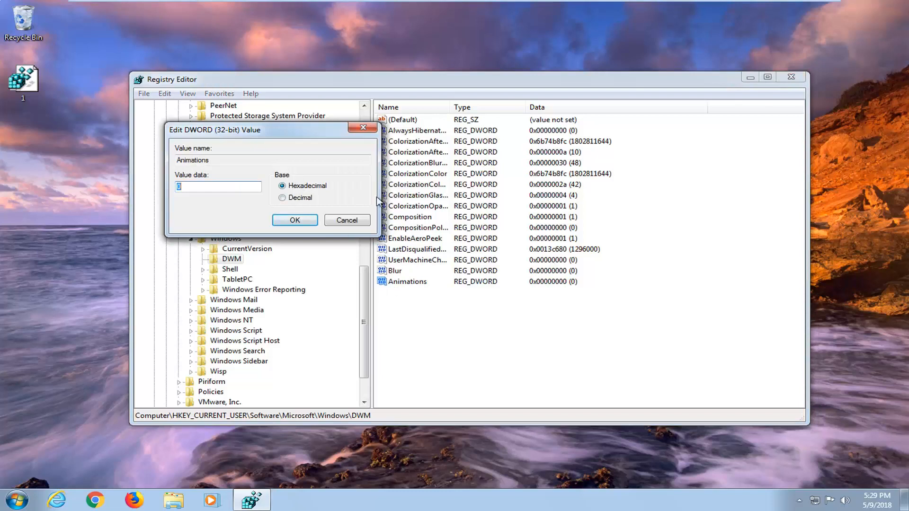
click(362, 128)
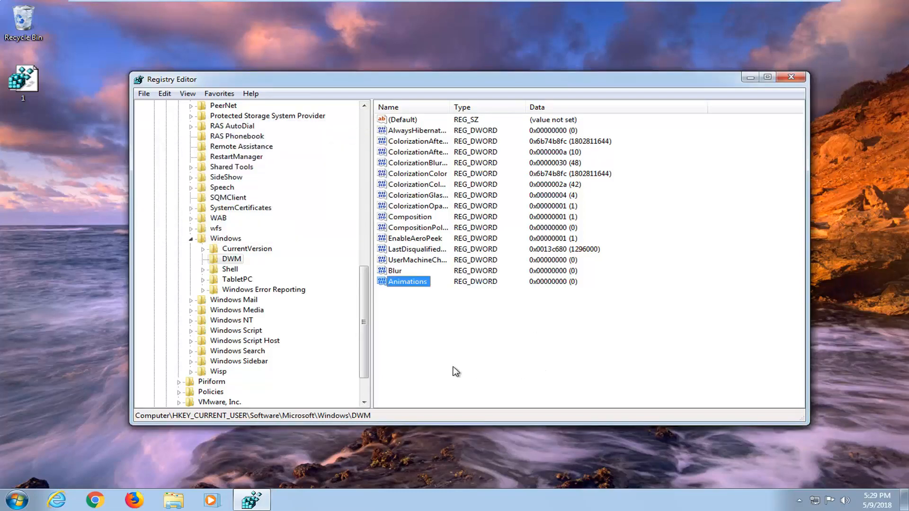
Close the Registry Editor, start cmd as administrator, and move its window nearer the middle of the desktop.
click(796, 78)
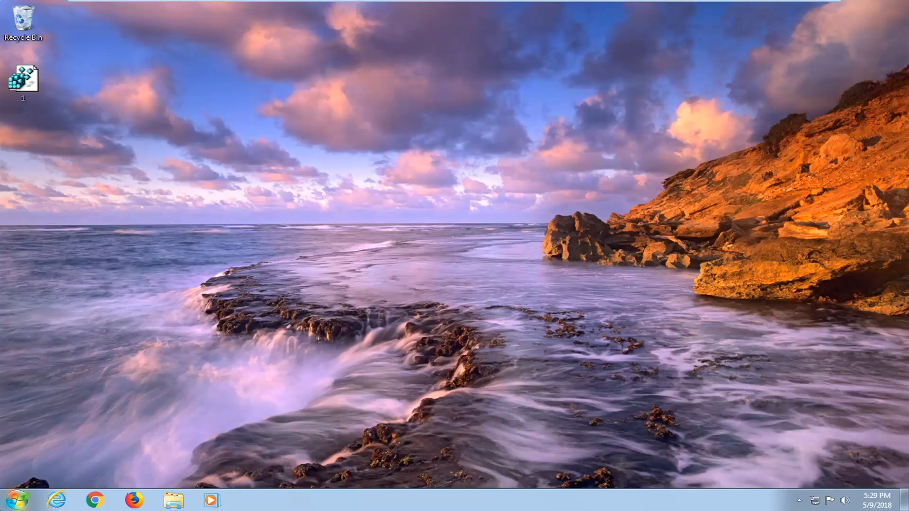
click(17, 502)
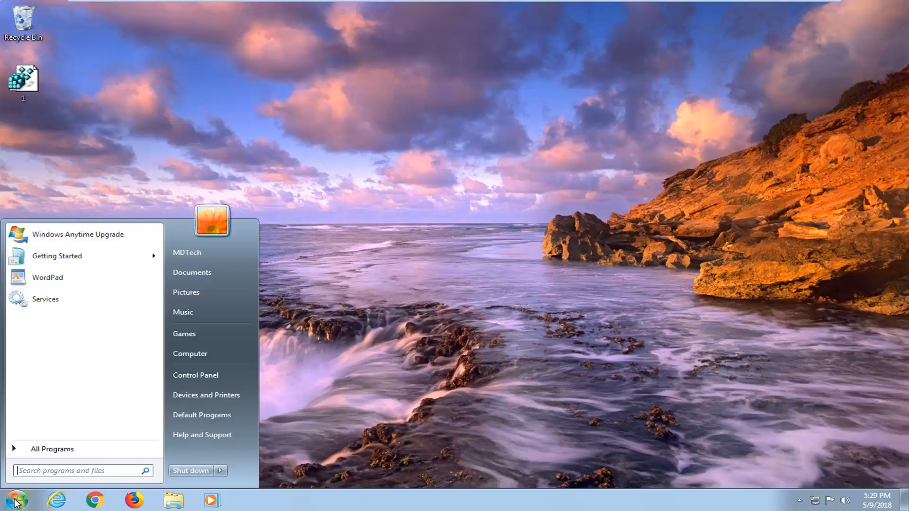
text(cmd)
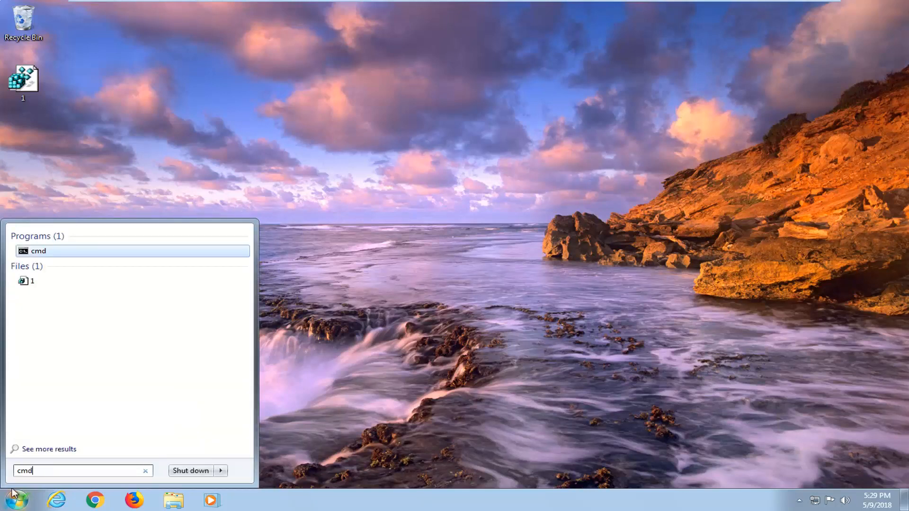
right_click(37, 250)
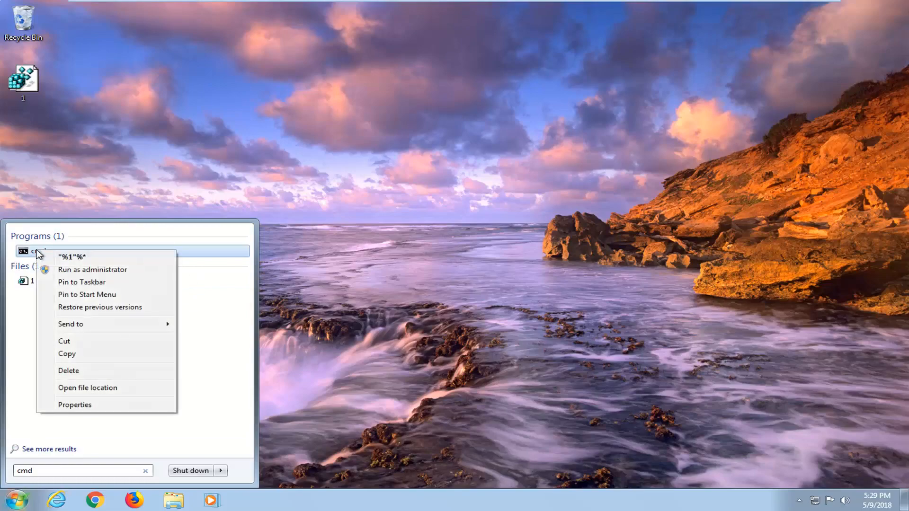
click(66, 270)
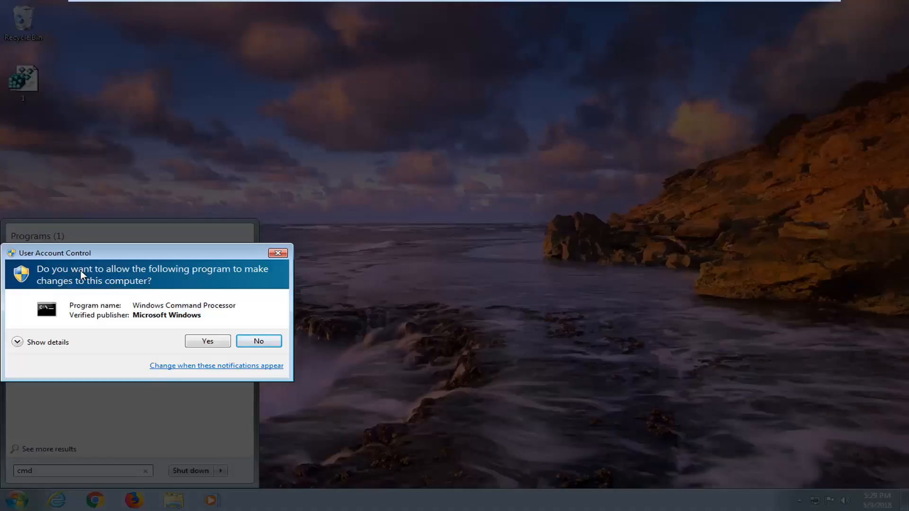
click(207, 342)
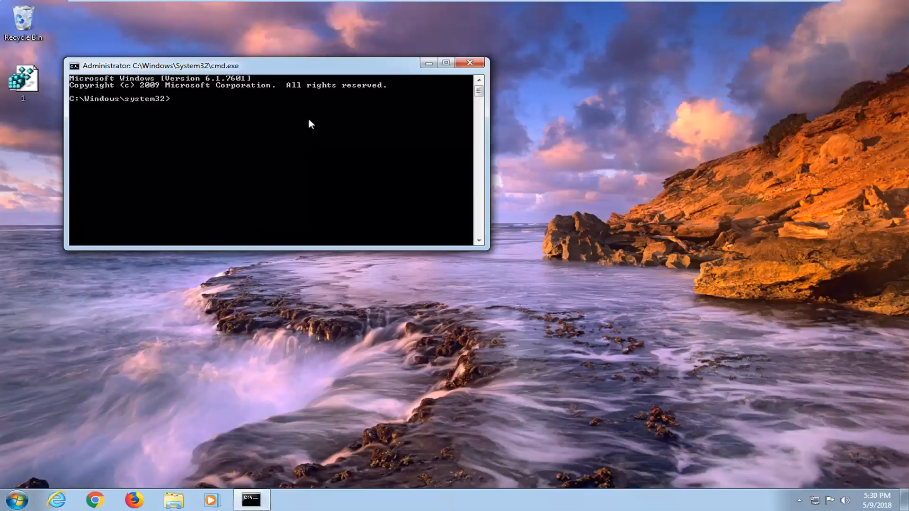
drag(286, 67, 446, 99)
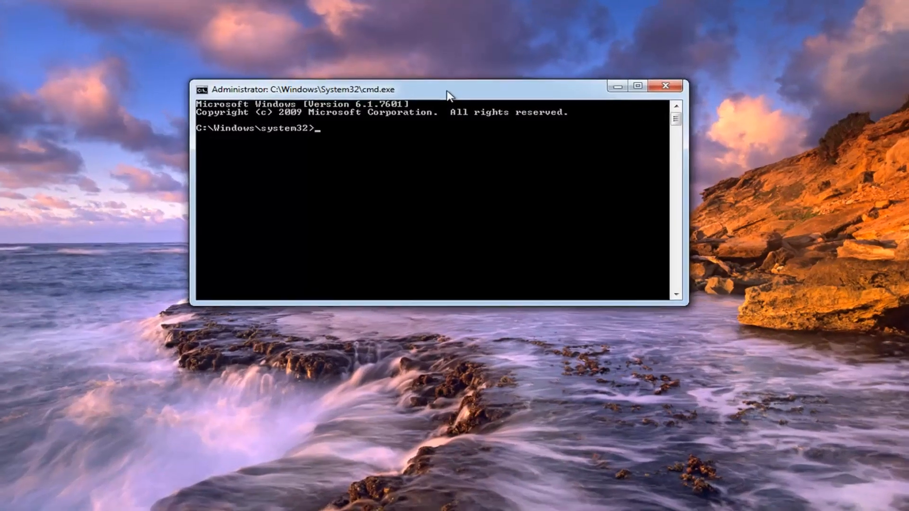
Stop the Desktop Window Manager Session Manager service with the command net stop uxsms.
text(net)
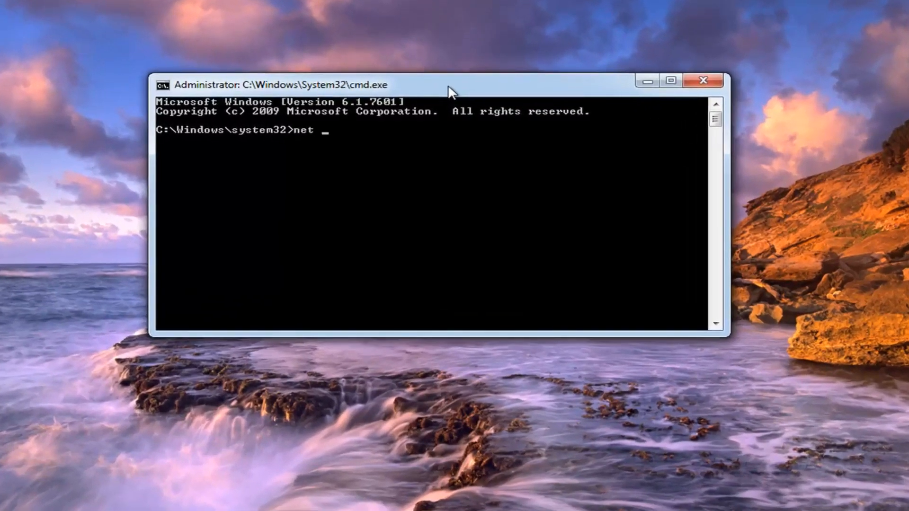
text( stop uxsms)
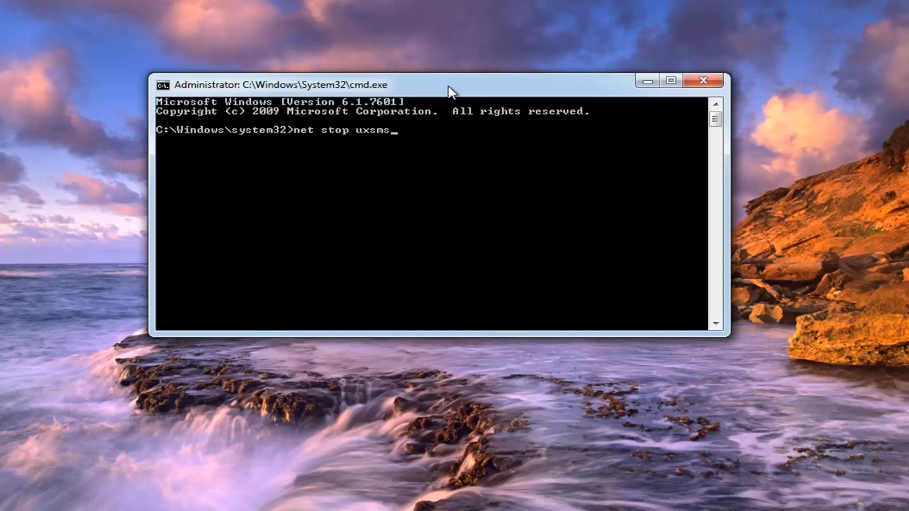
key(Return)
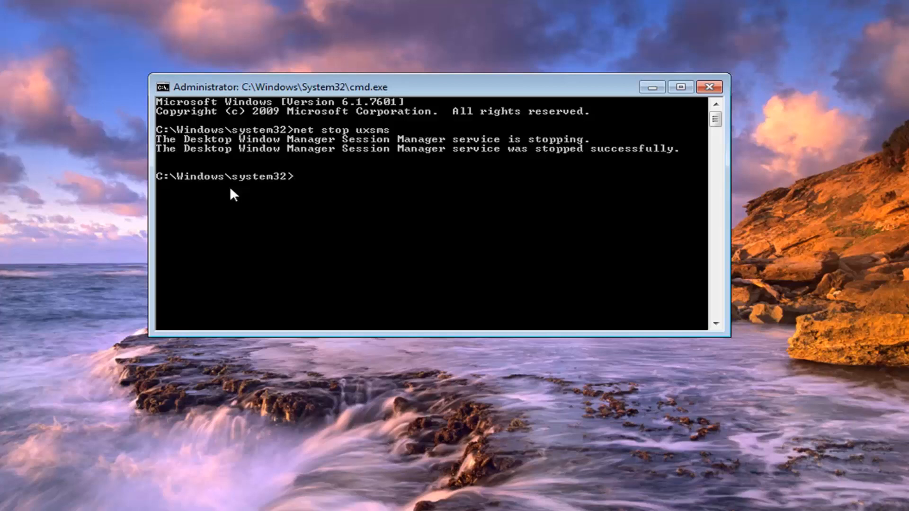
Start the Desktop Window Manager Session Manager service with net start uxsms and close the command prompt.
text(net start uxsms)
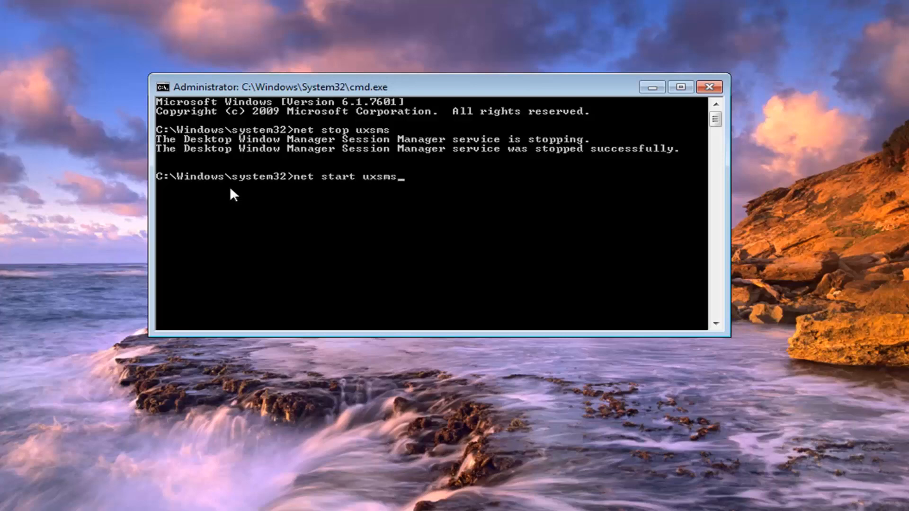
key(Return)
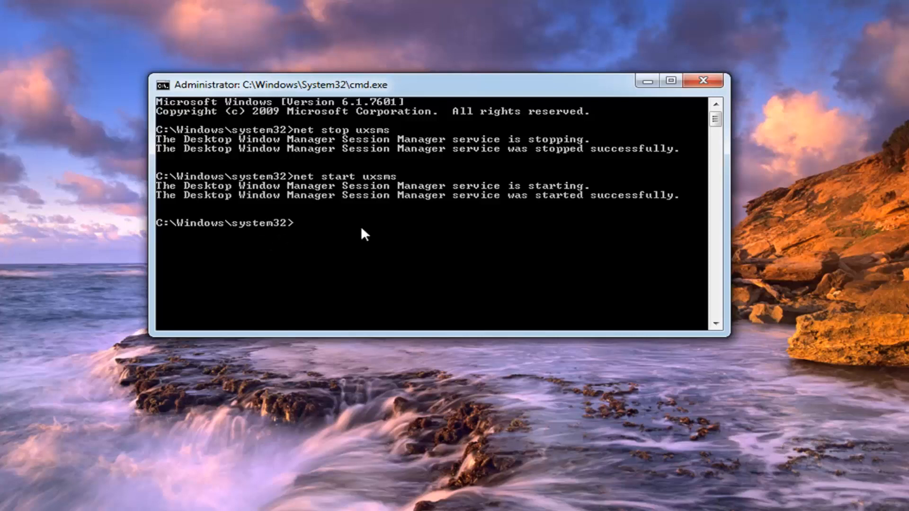
click(703, 81)
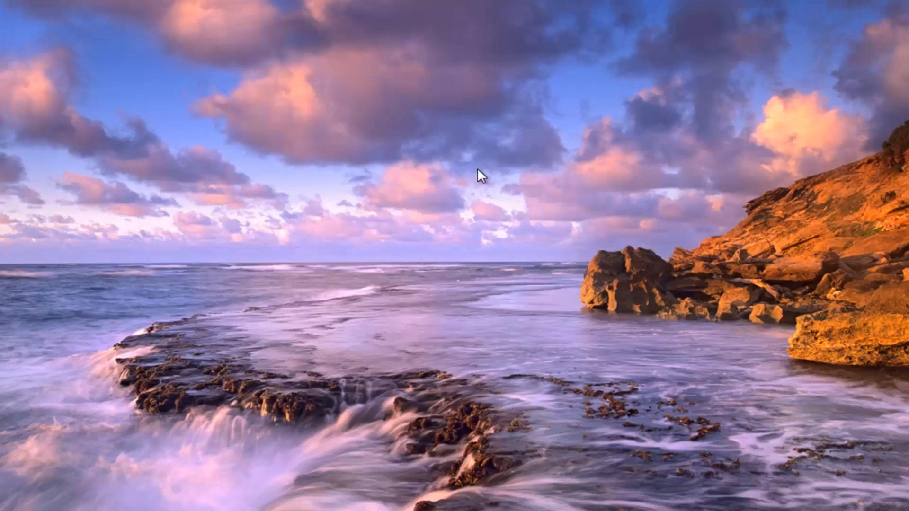